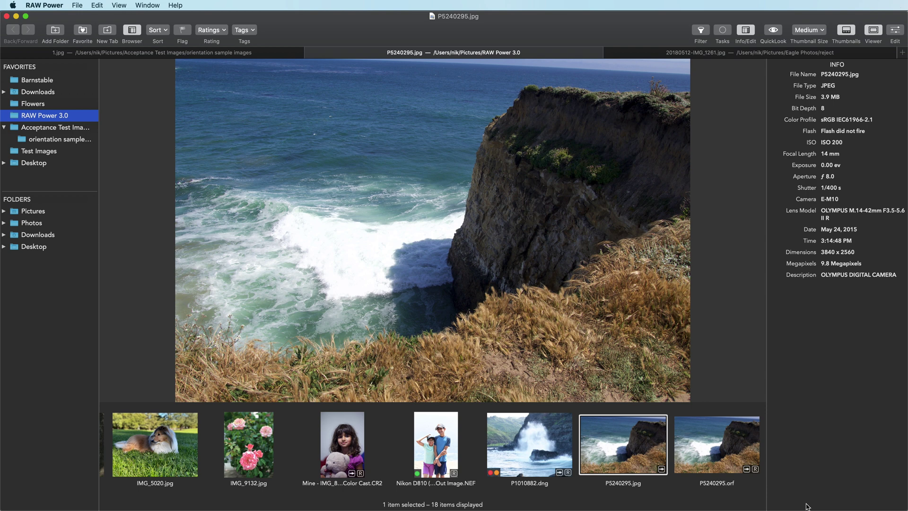
Return from the RAW version to the JPEG cliff photo and start editing it
{"action": "key", "text": "Right"}
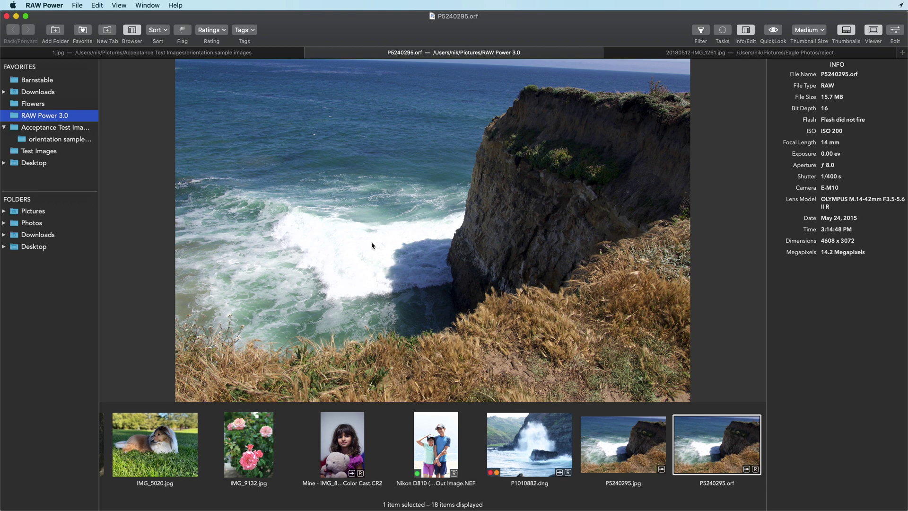
{"action": "left_click", "coordinate": [633, 450]}
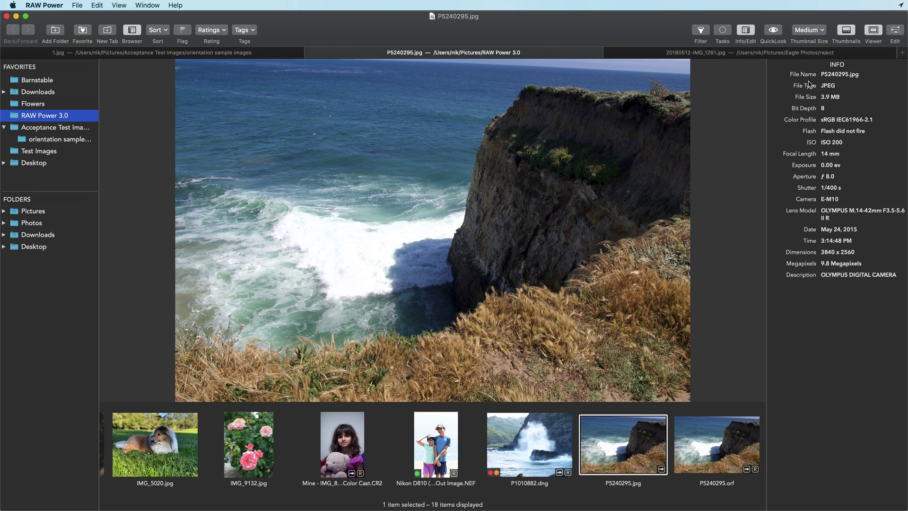
{"action": "left_click", "coordinate": [891, 35]}
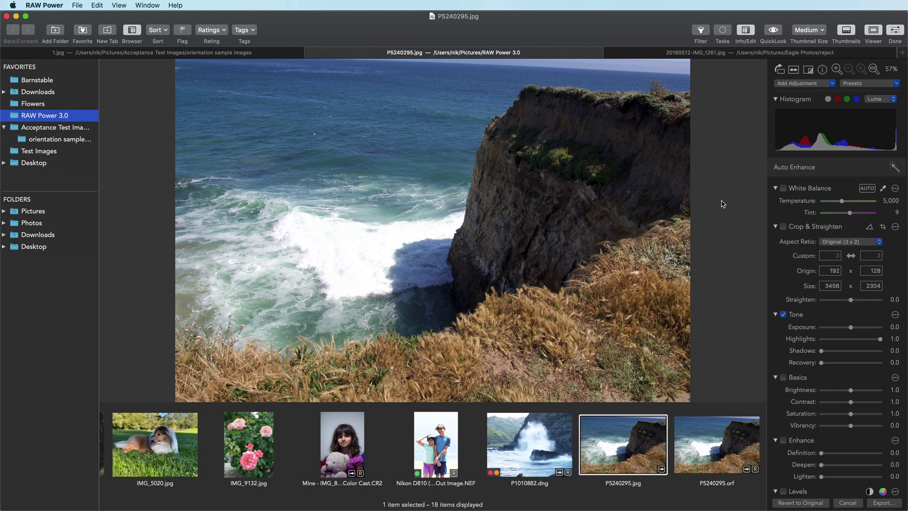
Try JPEG exposure at -3.0 and -1.4, then revert the photo to its original
{"action": "left_click", "coordinate": [851, 329]}
{"action": "left_click_drag", "start_coordinate": [851, 330], "coordinate": [812, 331]}
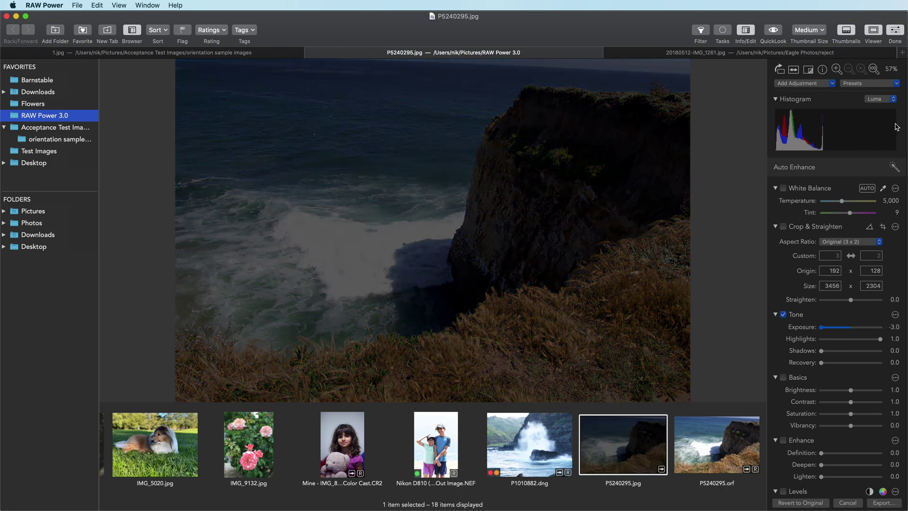
{"action": "double_click", "coordinate": [820, 330]}
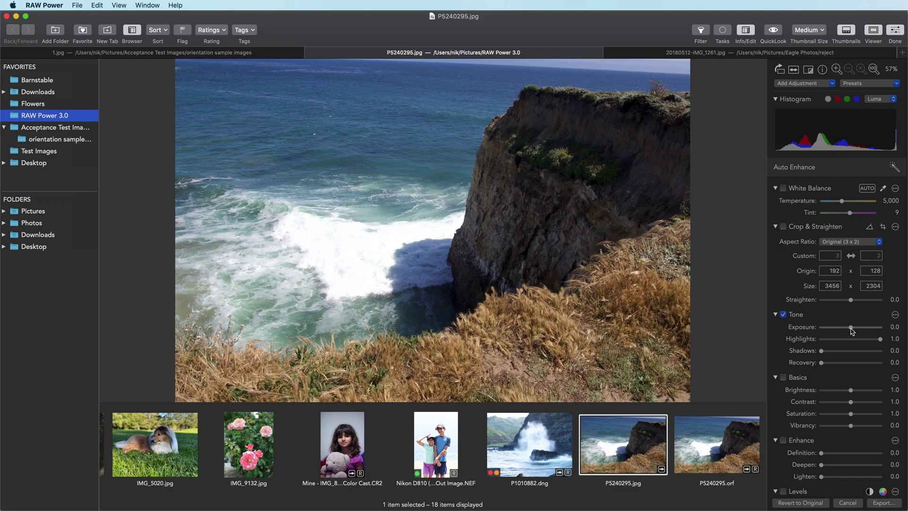
{"action": "left_click_drag", "start_coordinate": [851, 330], "coordinate": [837, 327]}
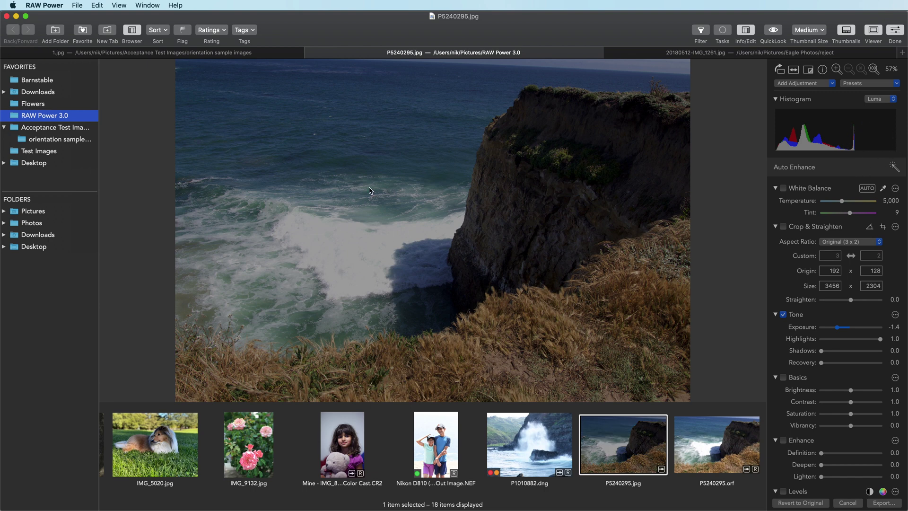
{"action": "left_click", "coordinate": [825, 503]}
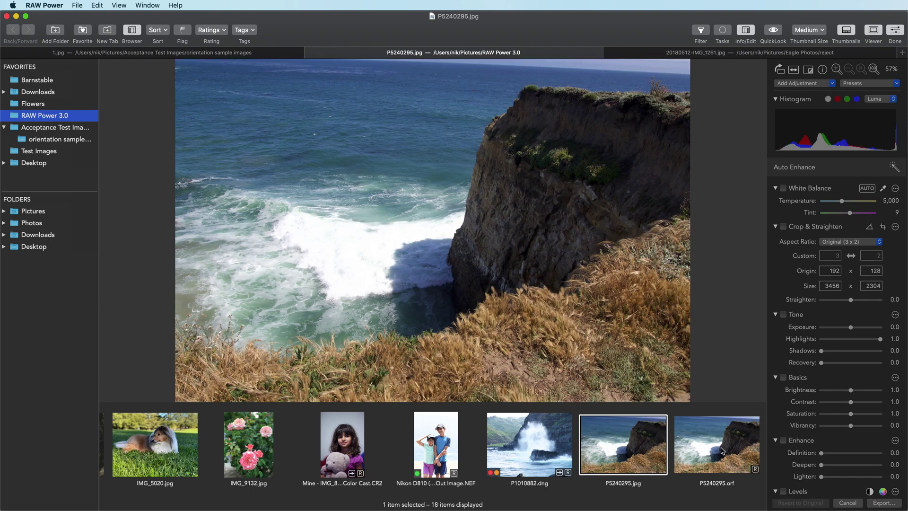
Open P5240295.orf for editing, collapse Crop & Straighten, and test exposure down to about -1.95
{"action": "left_click", "coordinate": [722, 450]}
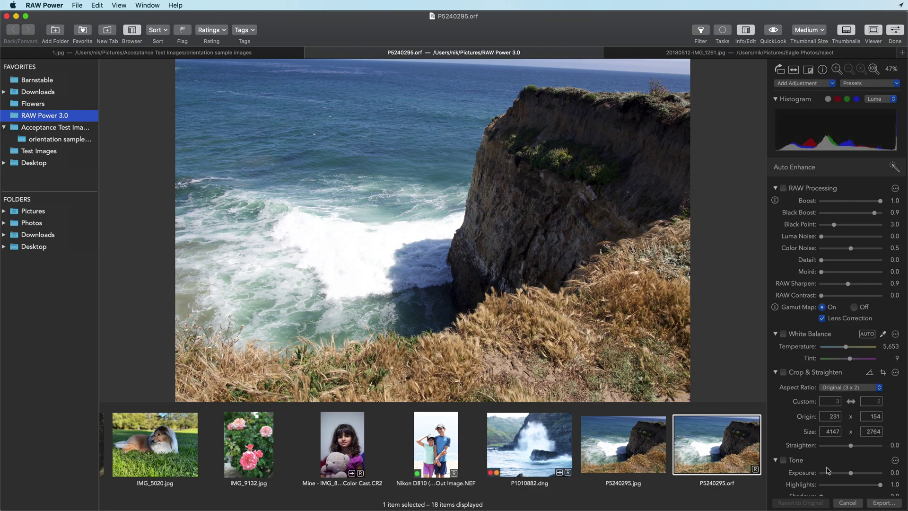
{"action": "left_click", "coordinate": [775, 372]}
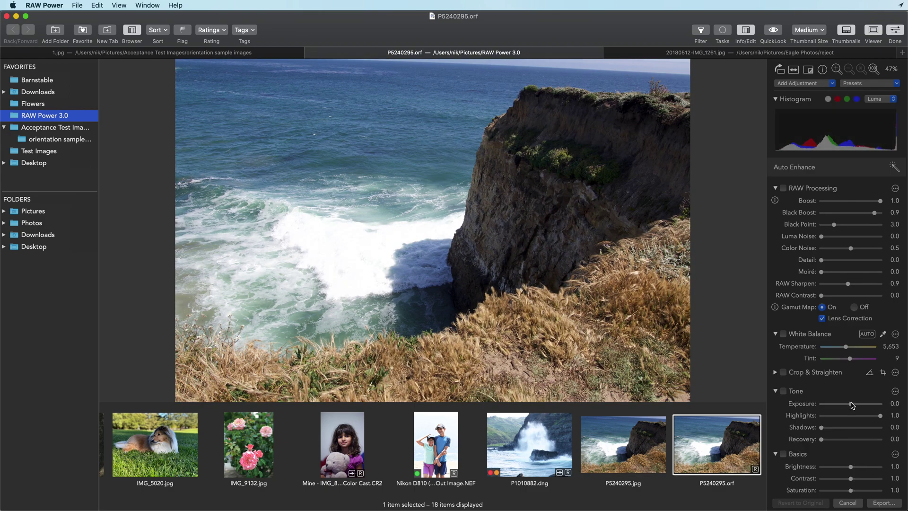
{"action": "left_click_drag", "start_coordinate": [850, 405], "coordinate": [839, 405]}
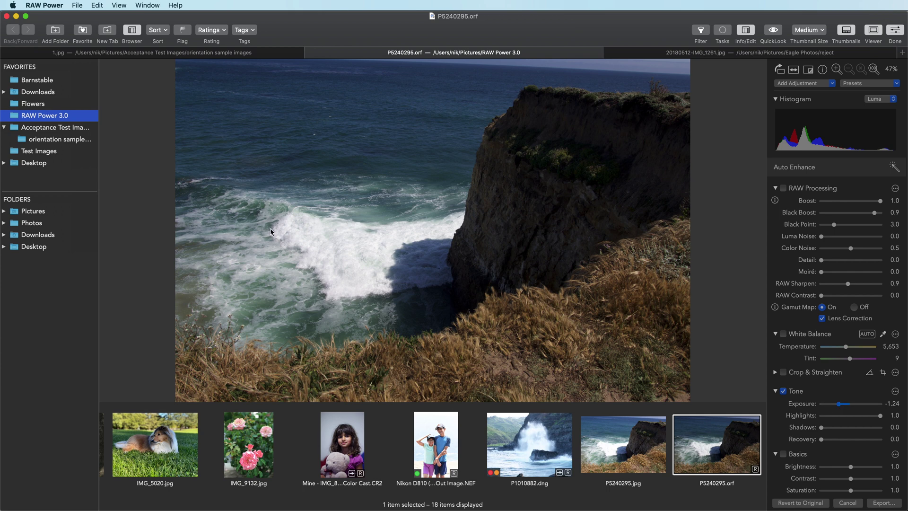
{"action": "left_click_drag", "start_coordinate": [839, 405], "coordinate": [828, 406]}
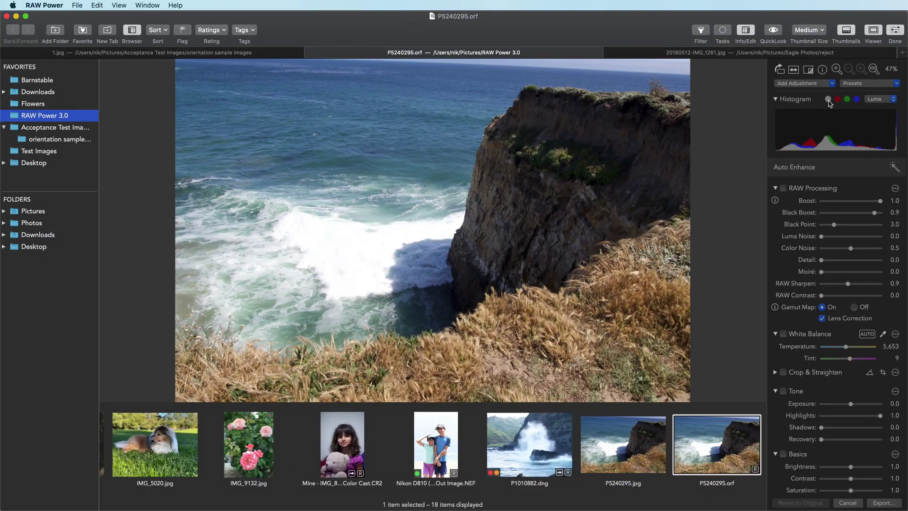
Turn on the histogram clipping overlay: red for blown surf, blue for dark cliff areas
{"action": "left_click", "coordinate": [847, 95]}
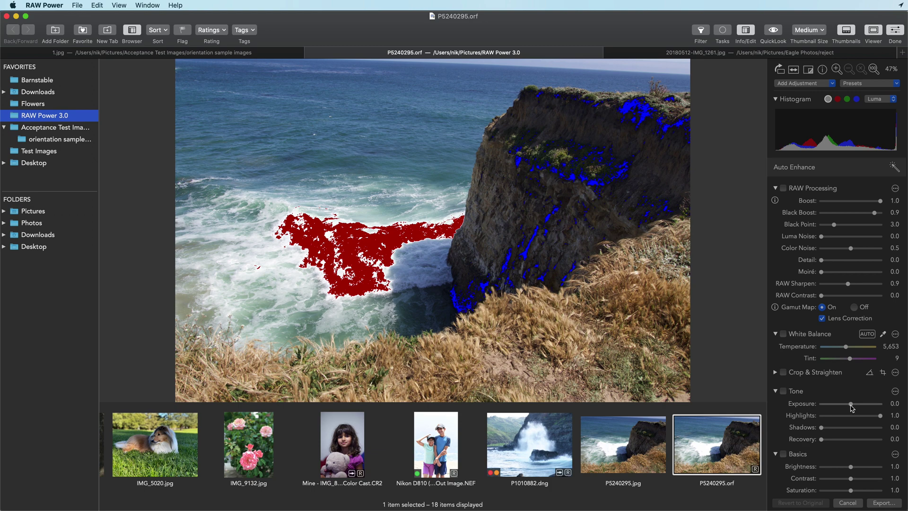
Lower the RAW exposure to -2.33, then switch the clipping overlay off
{"action": "left_click_drag", "start_coordinate": [850, 403], "coordinate": [843, 409]}
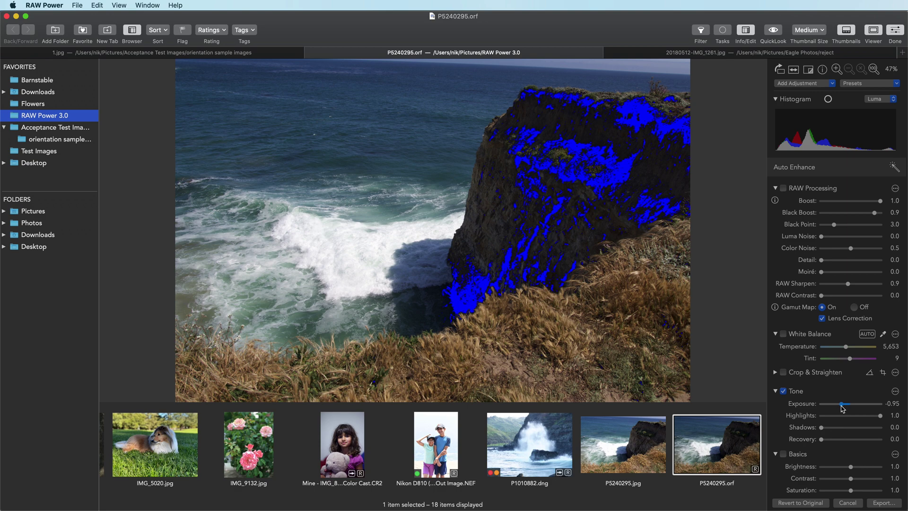
{"action": "left_click_drag", "start_coordinate": [843, 408], "coordinate": [829, 410]}
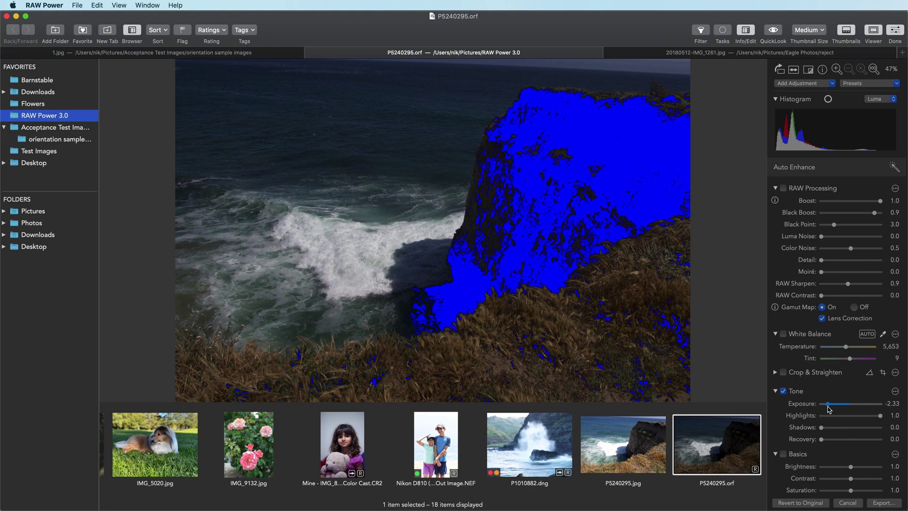
{"action": "left_click", "coordinate": [828, 100]}
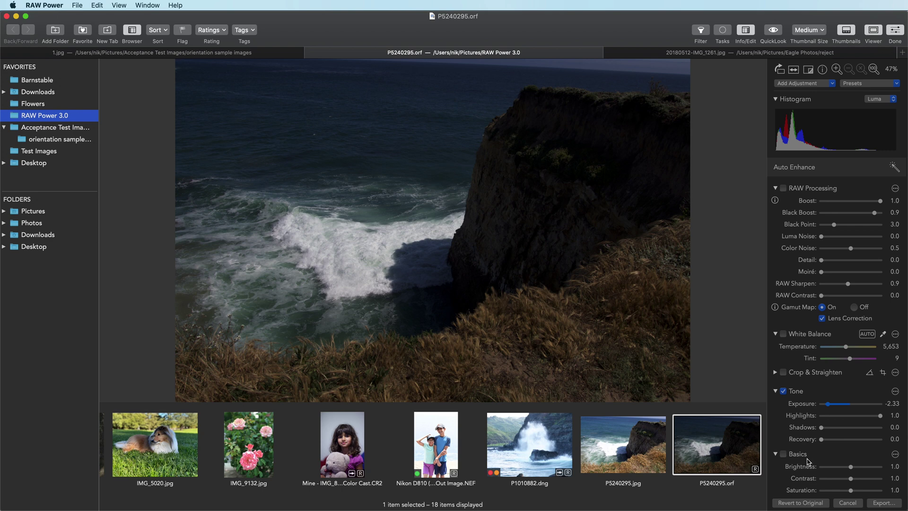
Revert to original, set Highlights 0.25 and Recovery 0.59, and compare by toggling Tone
{"action": "left_click", "coordinate": [785, 503]}
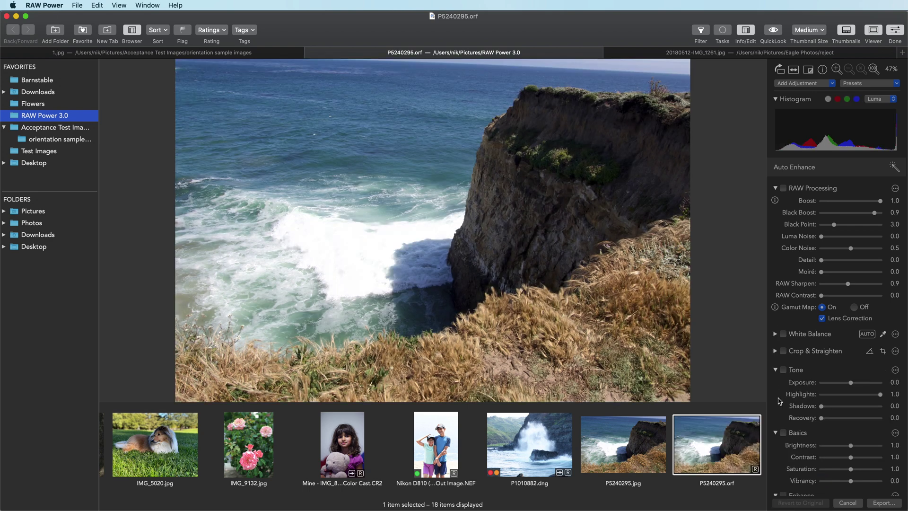
{"action": "left_click_drag", "start_coordinate": [880, 395], "coordinate": [826, 398]}
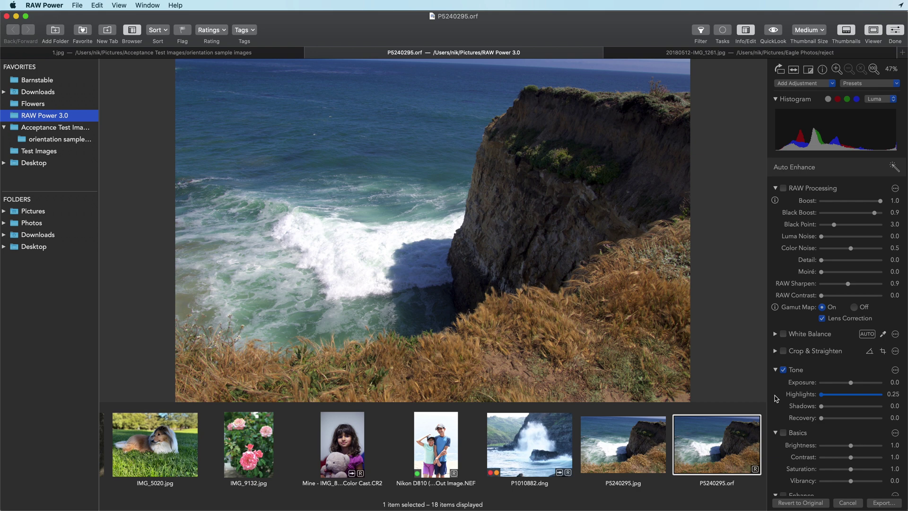
{"action": "left_click", "coordinate": [822, 420]}
{"action": "left_click_drag", "start_coordinate": [821, 420], "coordinate": [794, 417]}
{"action": "left_click_drag", "start_coordinate": [822, 419], "coordinate": [856, 420]}
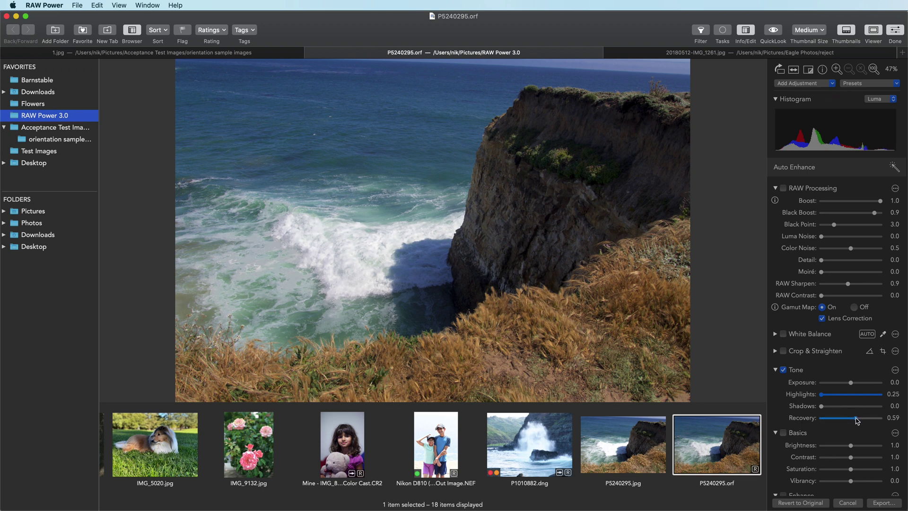
{"action": "left_click", "coordinate": [783, 371]}
{"action": "left_click", "coordinate": [784, 370]}
Reset the Tone adjustment to defaults and test Boost, restoring it to 1.0
{"action": "left_click", "coordinate": [897, 371]}
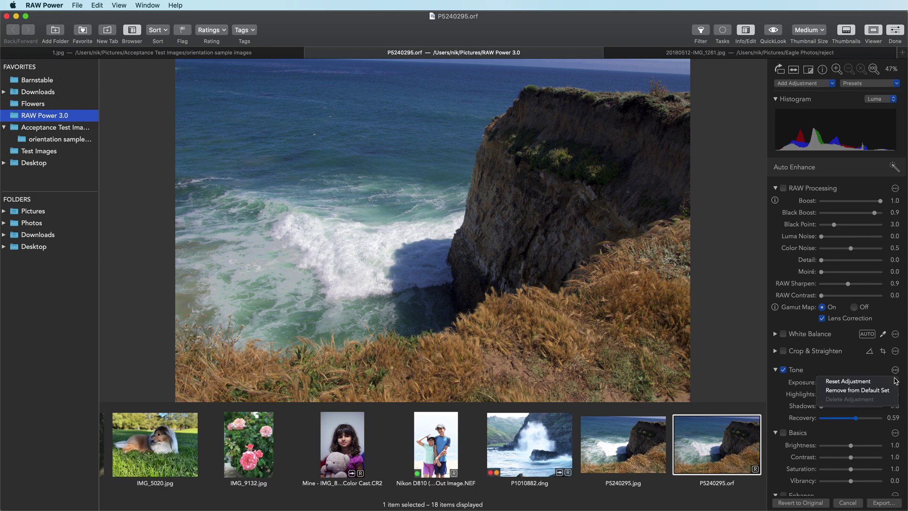
{"action": "left_click", "coordinate": [842, 381]}
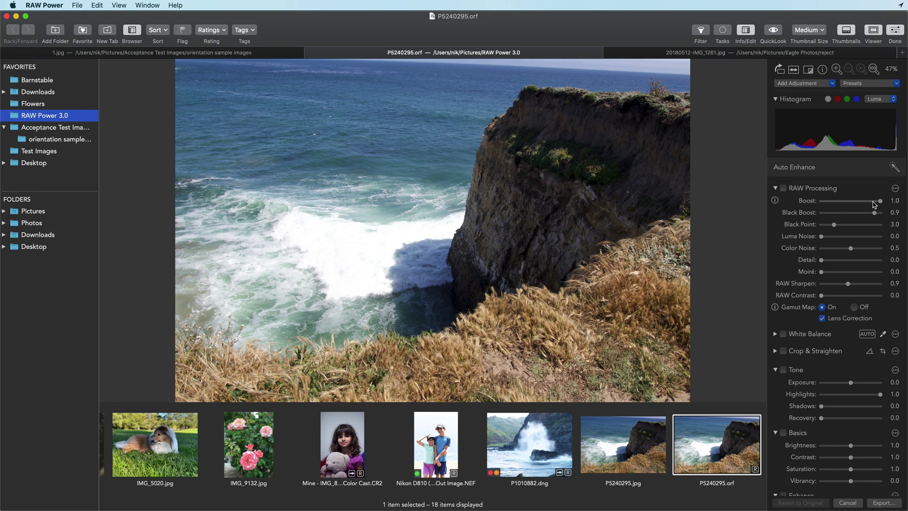
{"action": "left_click_drag", "start_coordinate": [880, 200], "coordinate": [808, 202]}
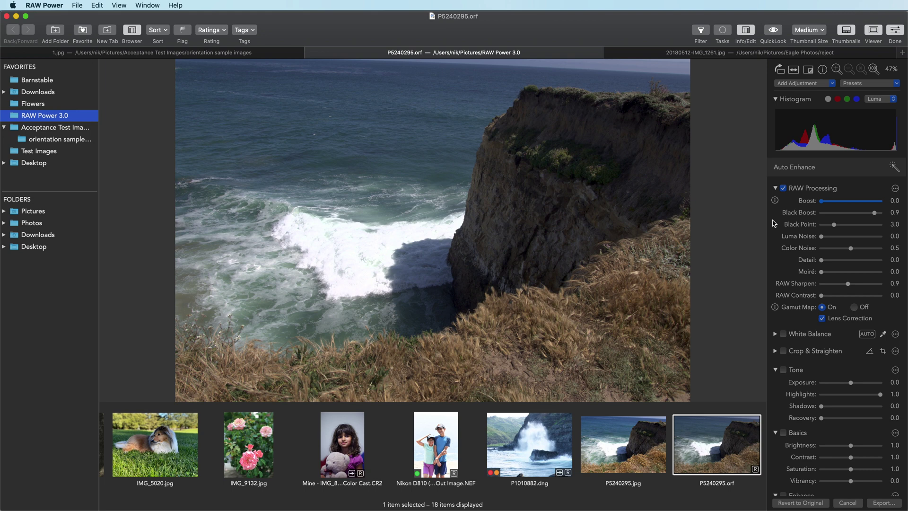
{"action": "double_click", "coordinate": [821, 203]}
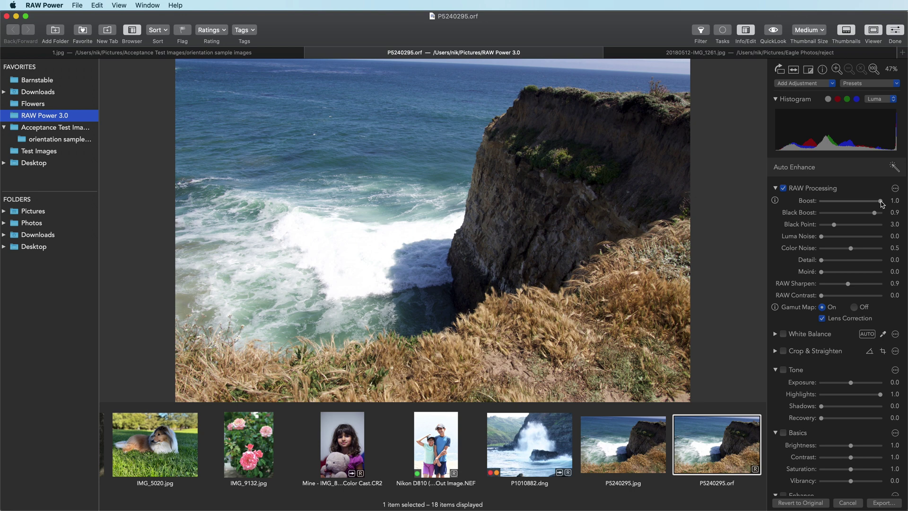
Drag the RAW Processing Boost down to 0.5
{"action": "left_click_drag", "start_coordinate": [880, 200], "coordinate": [850, 203]}
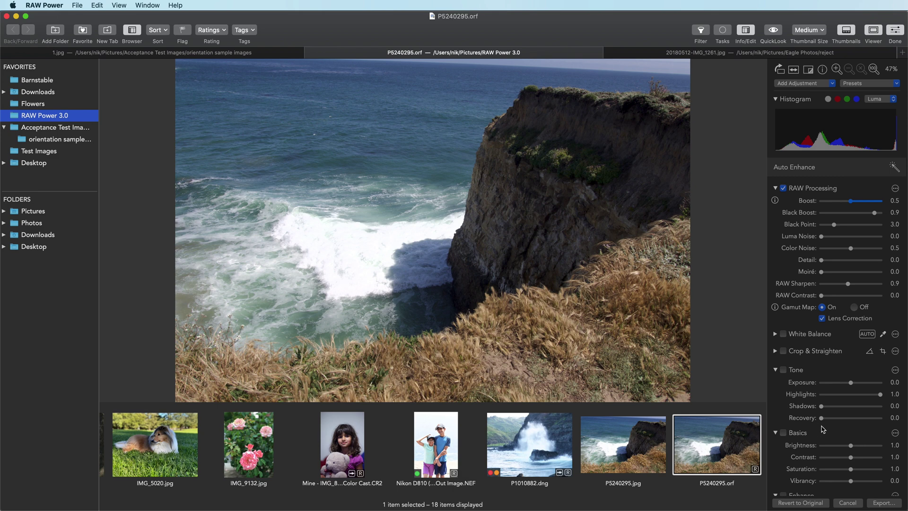
Set Recovery 0.64 and Highlights 0.87, then compare against the original photo
{"action": "left_click_drag", "start_coordinate": [821, 418], "coordinate": [870, 398]}
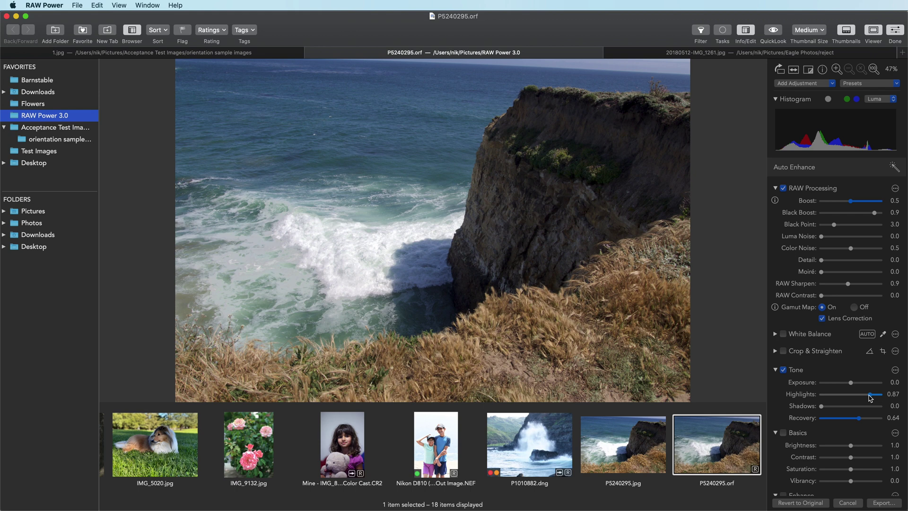
{"action": "left_click", "coordinate": [808, 70]}
{"action": "left_click", "coordinate": [810, 72]}
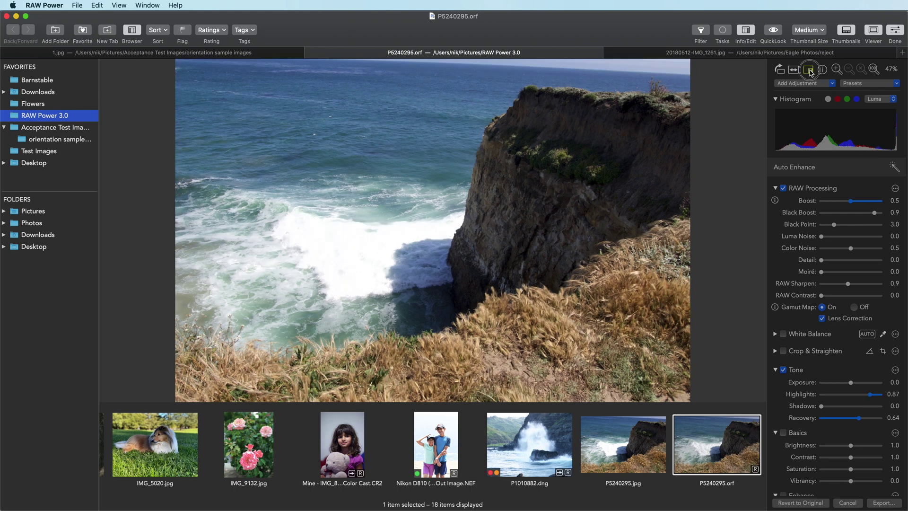
{"action": "left_click", "coordinate": [810, 71]}
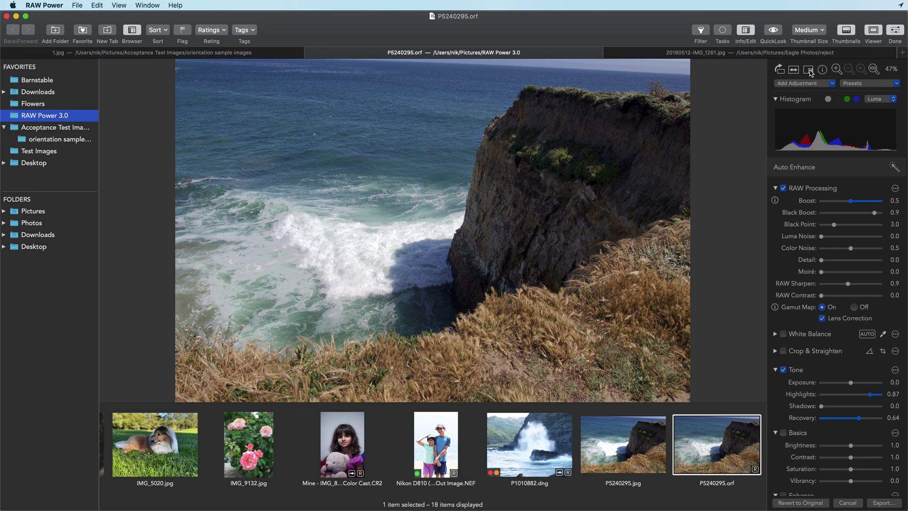